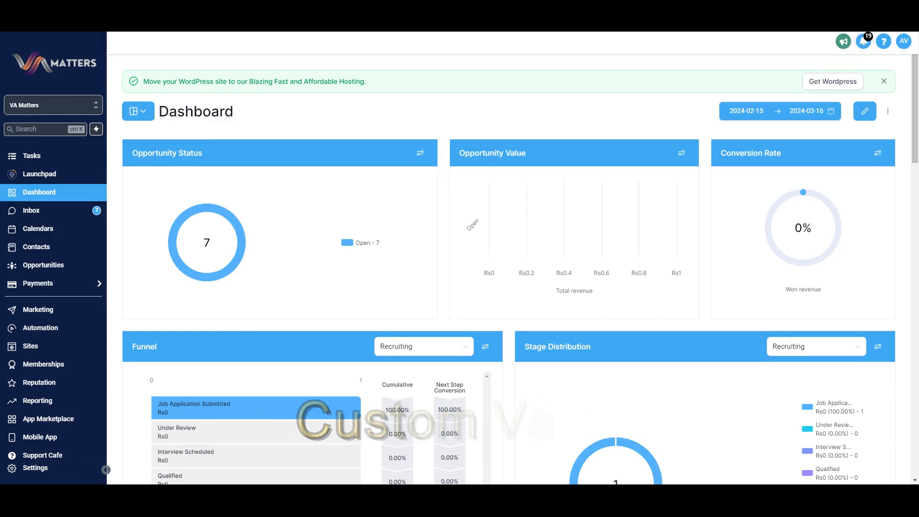
Step: Open the Custom Values page in the account settings
{"action": "left_click", "coordinate": [33, 468]}
{"action": "scroll", "coordinate": [43, 445], "scroll_direction": "down", "scroll_amount": 1}
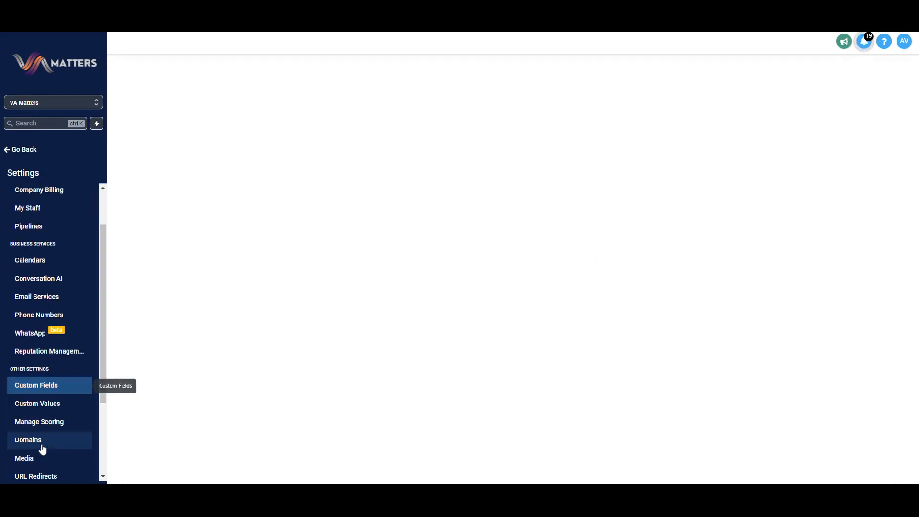
{"action": "left_click", "coordinate": [48, 405]}
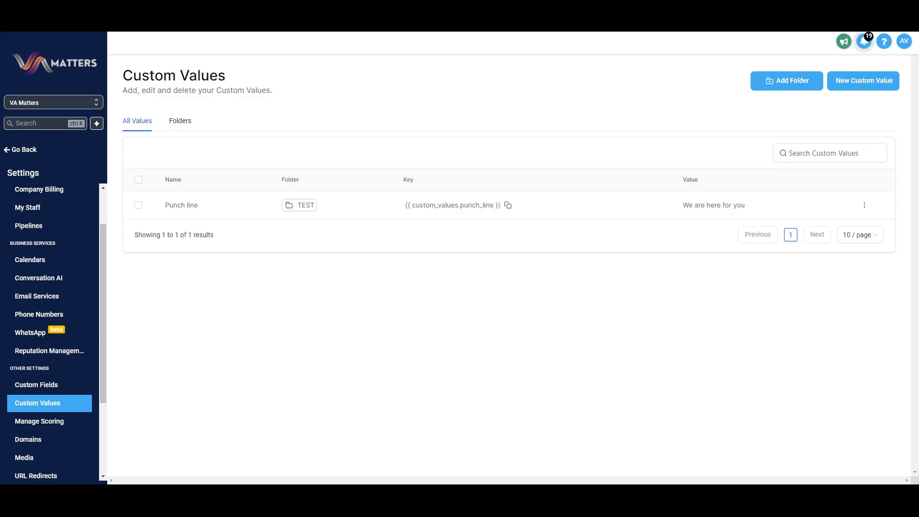
{"action": "left_click", "coordinate": [864, 206]}
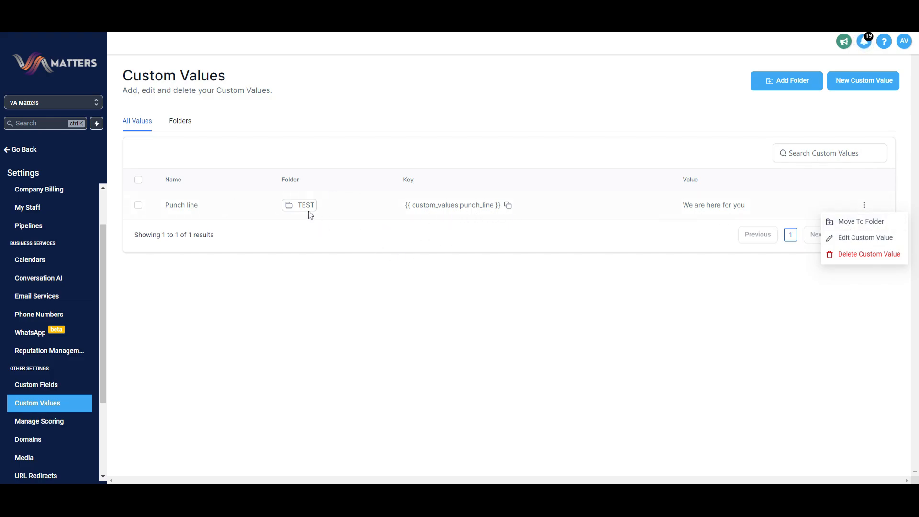
{"action": "left_click", "coordinate": [436, 234]}
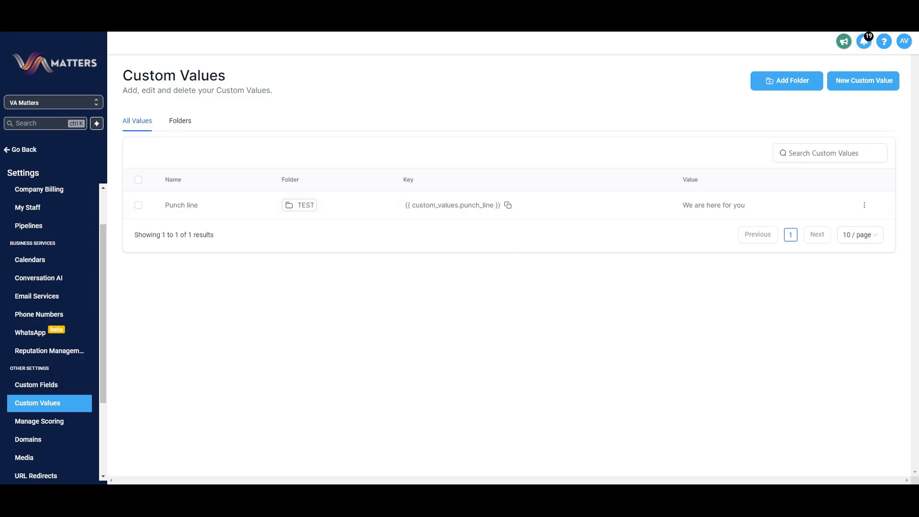
{"action": "left_click", "coordinate": [779, 148]}
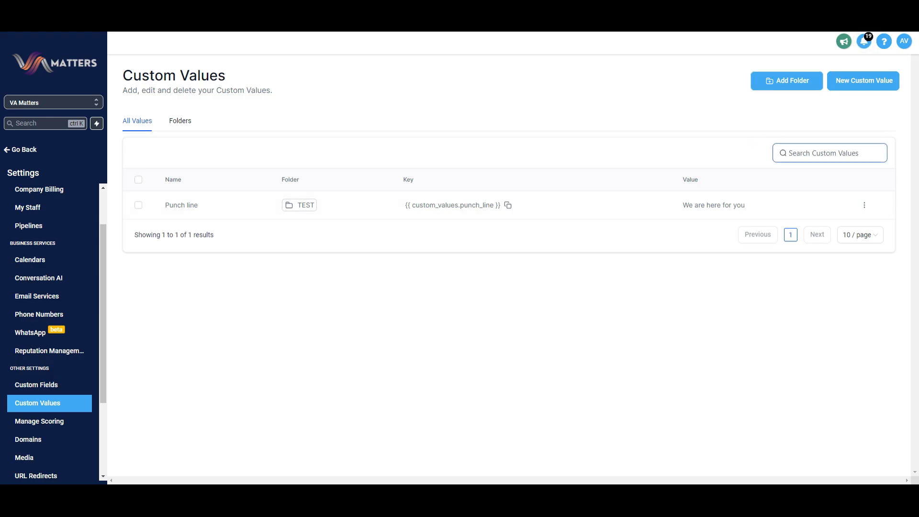
Step: Create a custom values folder named "Test folder" and display the list of folders
{"action": "left_click", "coordinate": [782, 88]}
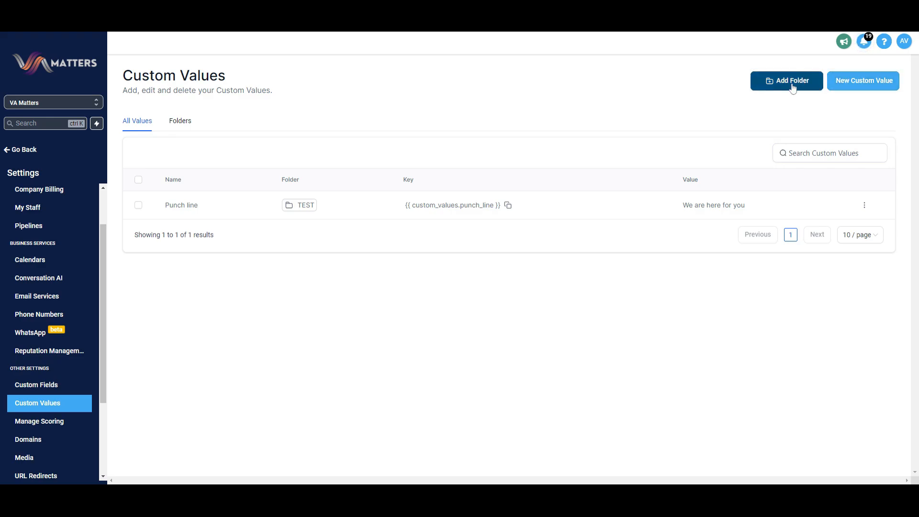
{"action": "left_click", "coordinate": [792, 88]}
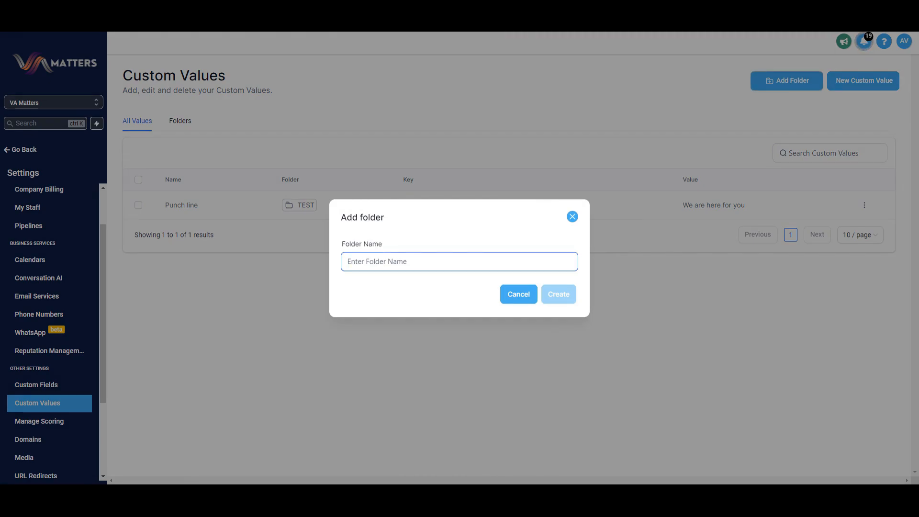
{"action": "type", "text": "Test folder"}
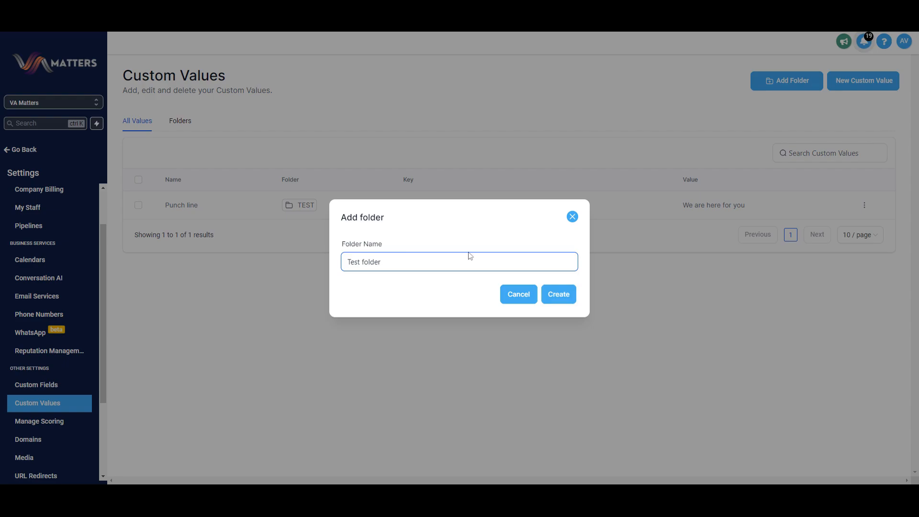
{"action": "left_click", "coordinate": [558, 293]}
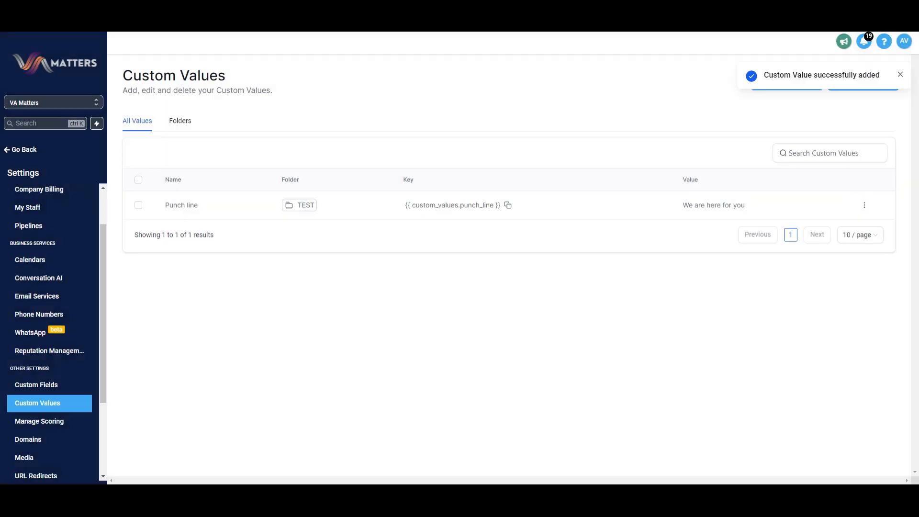
{"action": "left_click", "coordinate": [181, 122]}
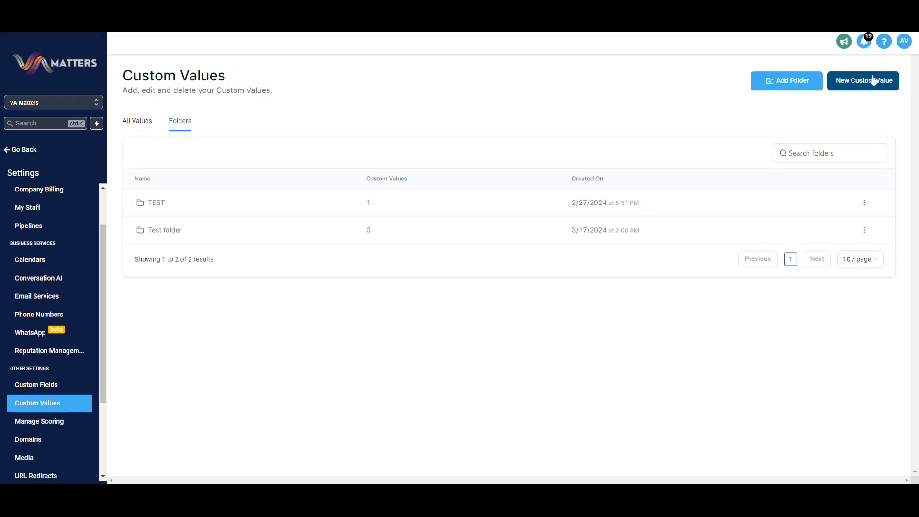
Step: Create a custom value named "From name" with the sender's full name as its value, without assigning a folder
{"action": "left_click", "coordinate": [873, 80]}
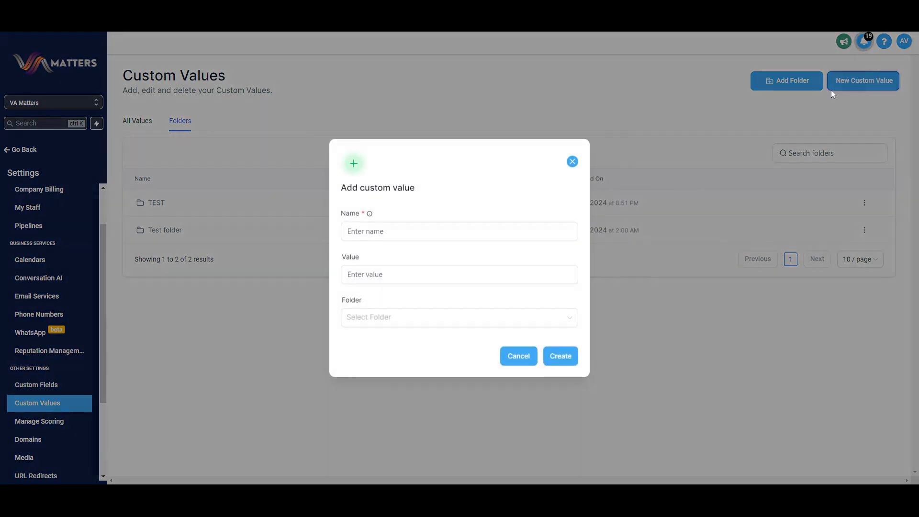
{"action": "left_click", "coordinate": [366, 225]}
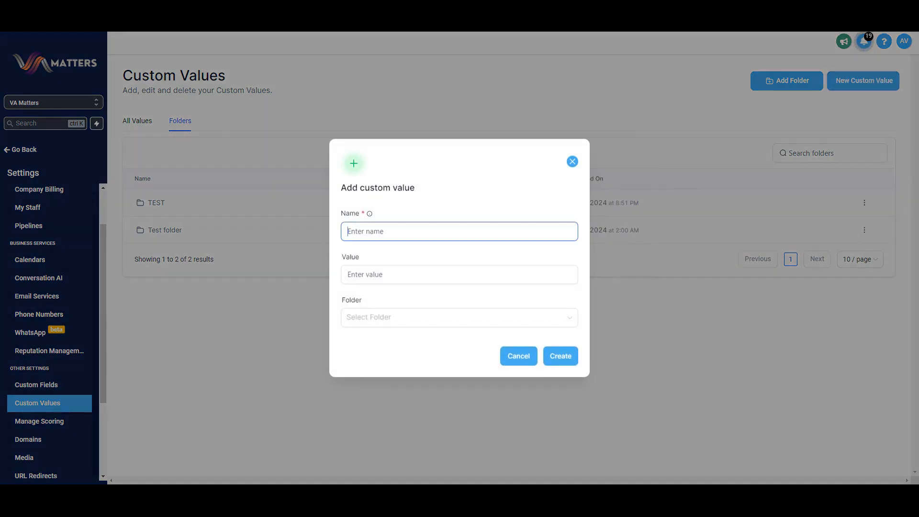
{"action": "type", "text": "From name"}
{"action": "left_click", "coordinate": [363, 269]}
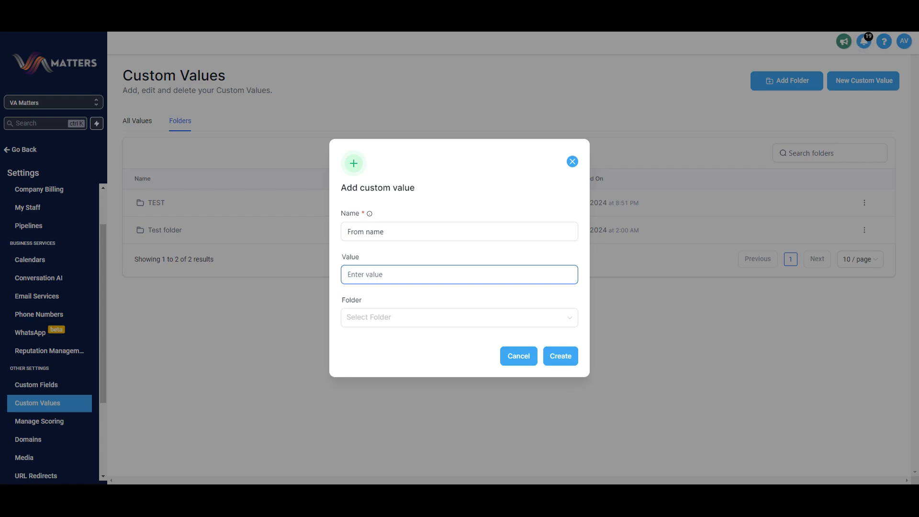
{"action": "type", "text": "John smith"}
{"action": "key", "text": "Tab"}
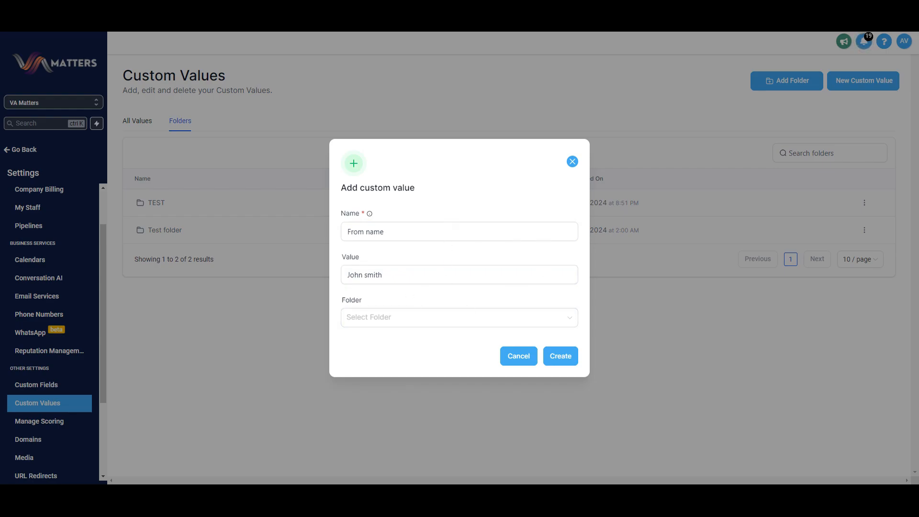
{"action": "left_click", "coordinate": [569, 358]}
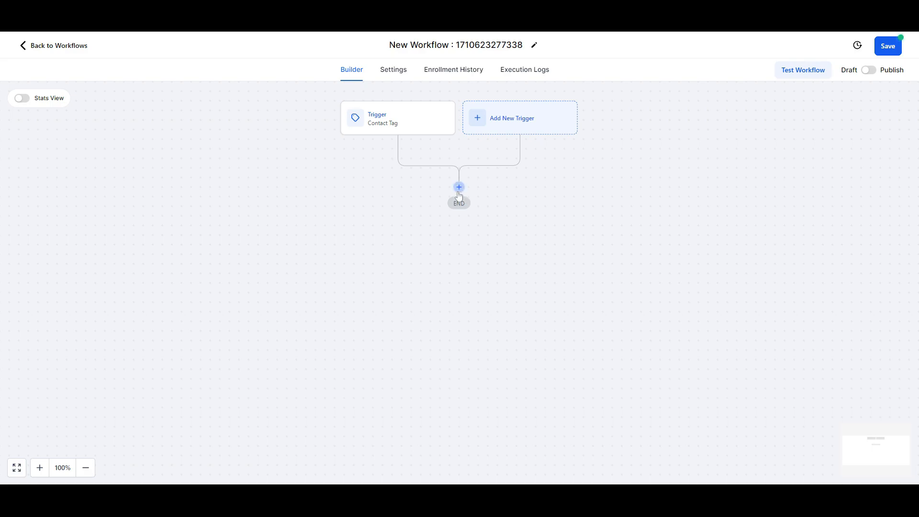
Step: Add a Send Email action to the new workflow below the Contact Tag trigger
{"action": "left_click", "coordinate": [458, 187]}
{"action": "type", "text": "ema"}
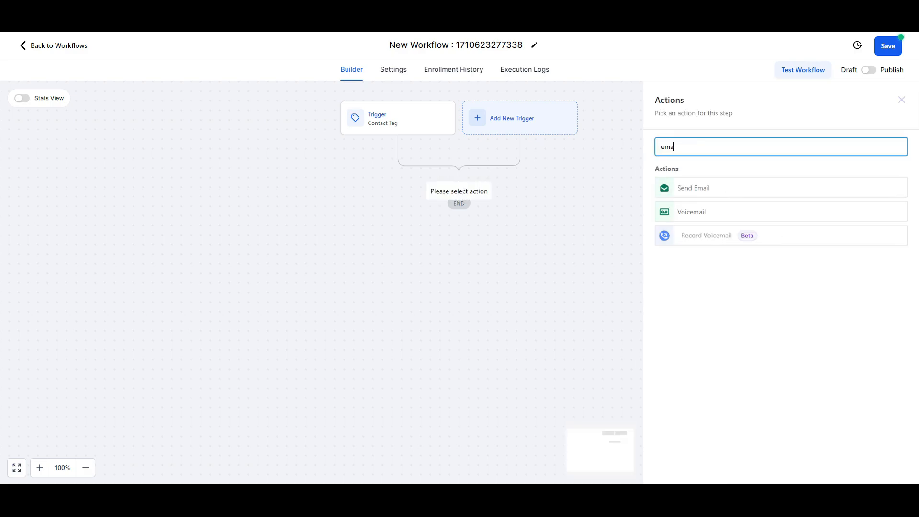
{"action": "left_click", "coordinate": [711, 187]}
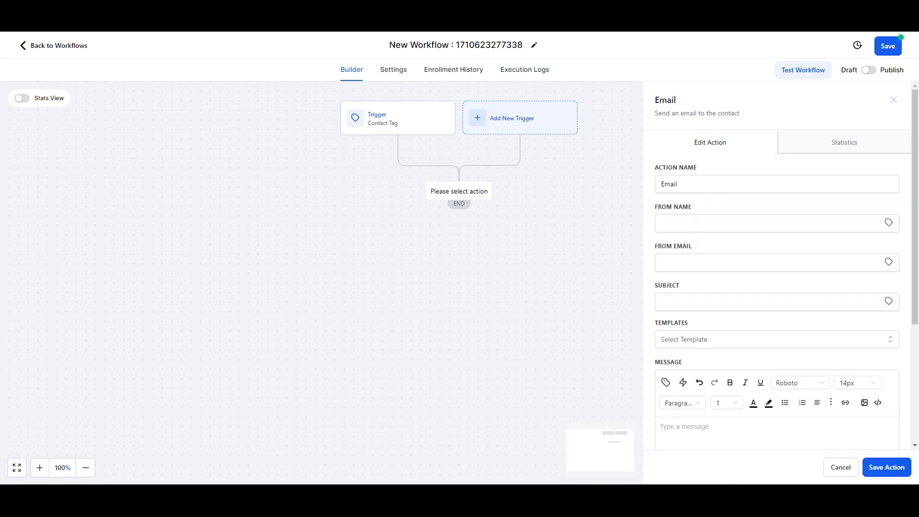
Step: Compose the email message as "Hi" followed by the contact's First Name merge field, {{contact.first_name}}
{"action": "scroll", "coordinate": [699, 382], "scroll_direction": "down", "scroll_amount": 4}
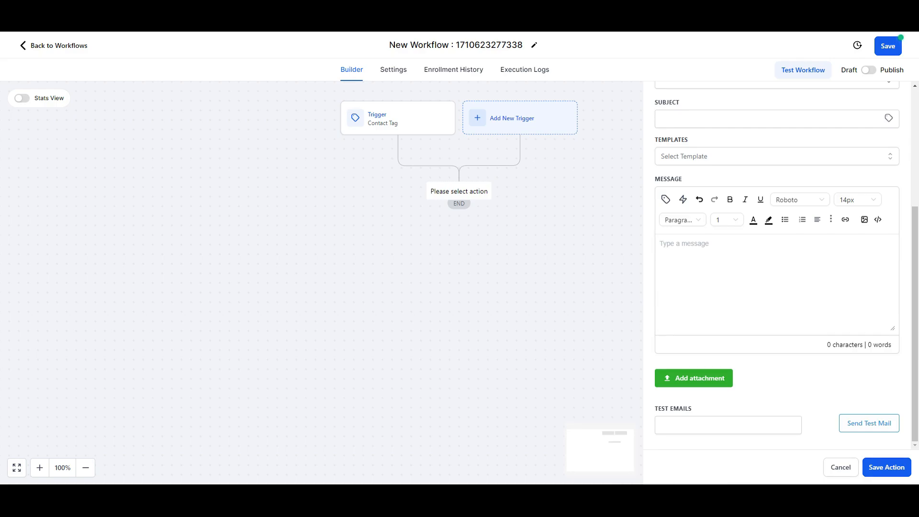
{"action": "left_click", "coordinate": [665, 200]}
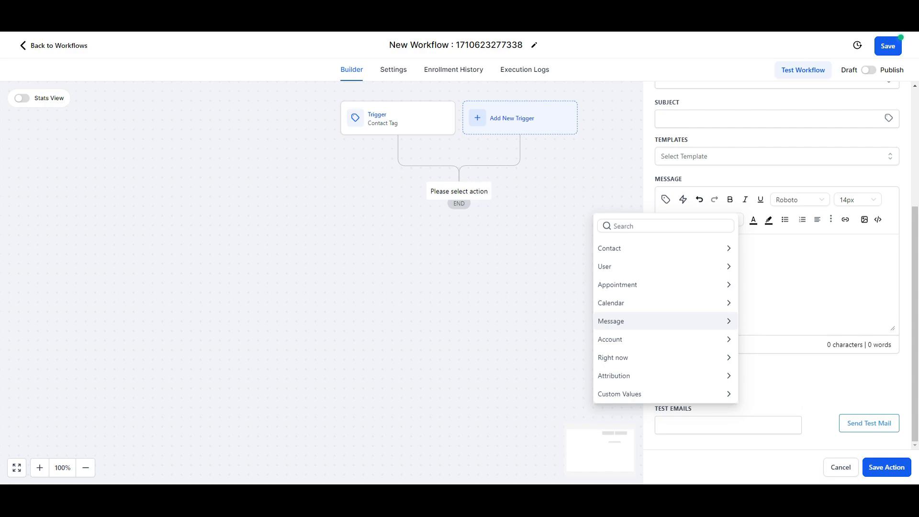
{"action": "left_click", "coordinate": [659, 246]}
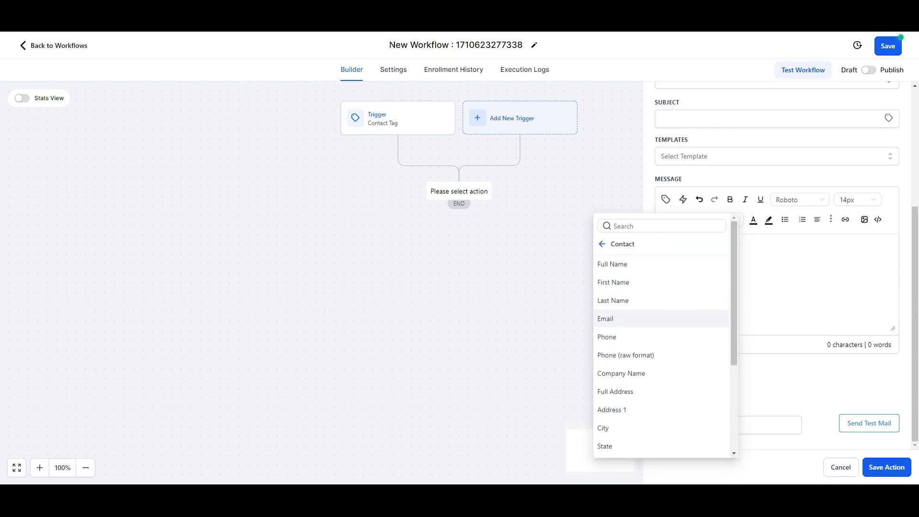
{"action": "left_click", "coordinate": [636, 288]}
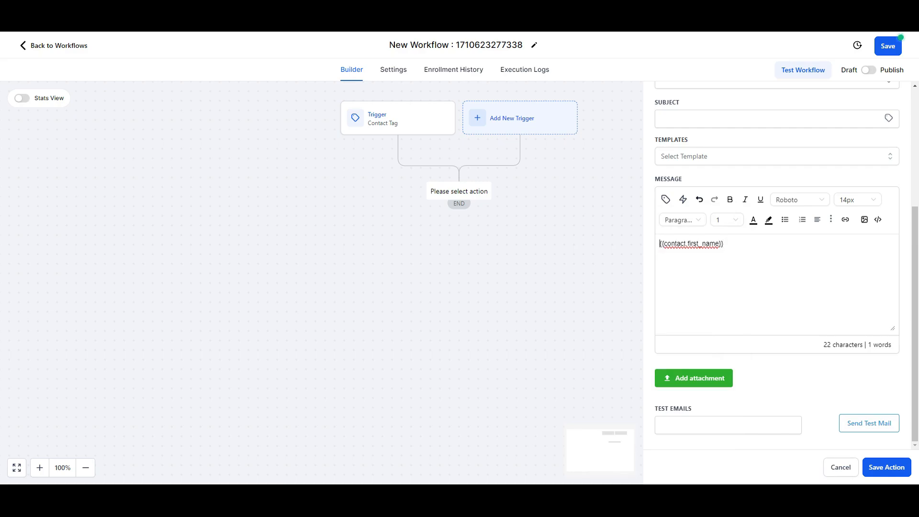
{"action": "left_click", "coordinate": [660, 243]}
{"action": "type", "text": "Hi"}
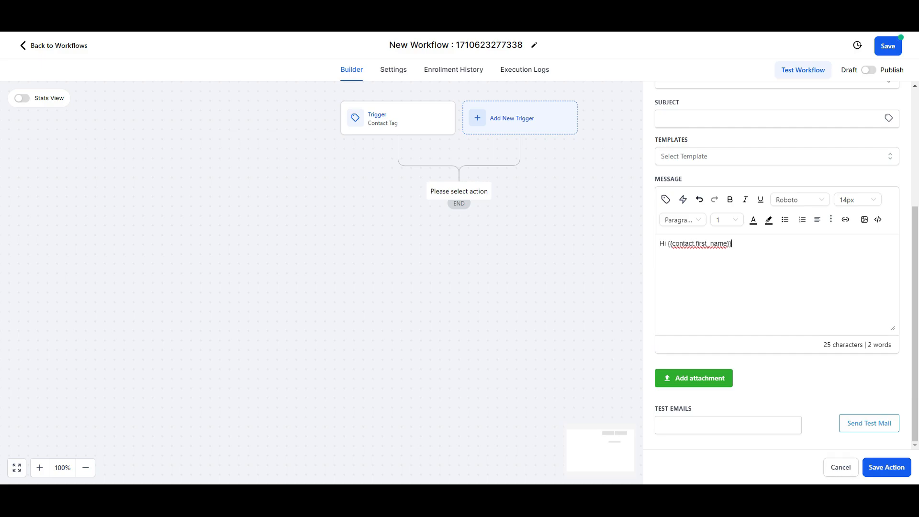
Step: Fill the email's From Name with the custom value From Name, {{custom_values.from_name}}
{"action": "scroll", "coordinate": [777, 266], "scroll_direction": "up", "scroll_amount": 4}
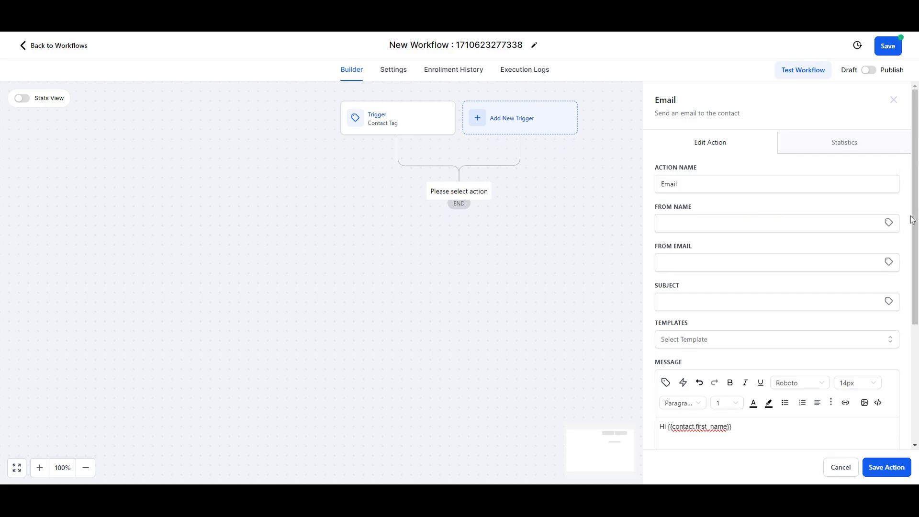
{"action": "left_click", "coordinate": [888, 222]}
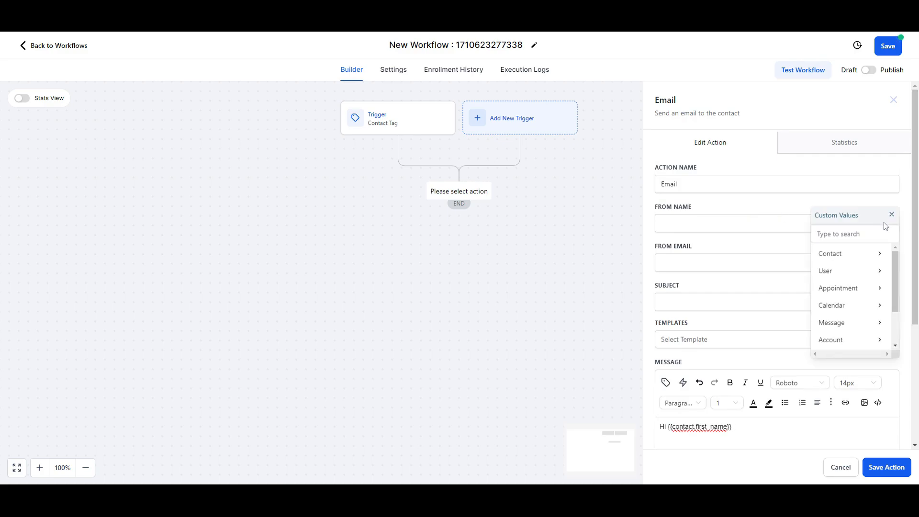
{"action": "scroll", "coordinate": [818, 293], "scroll_direction": "down", "scroll_amount": 3}
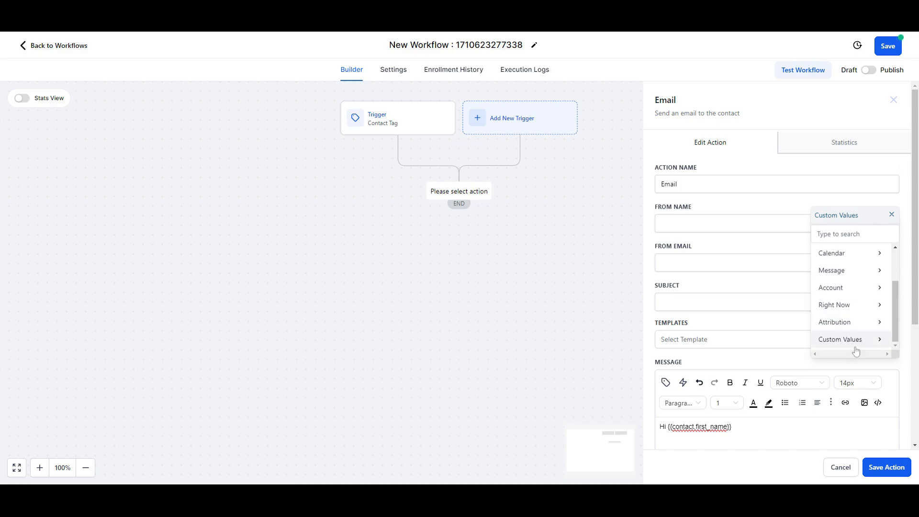
{"action": "left_click", "coordinate": [855, 342]}
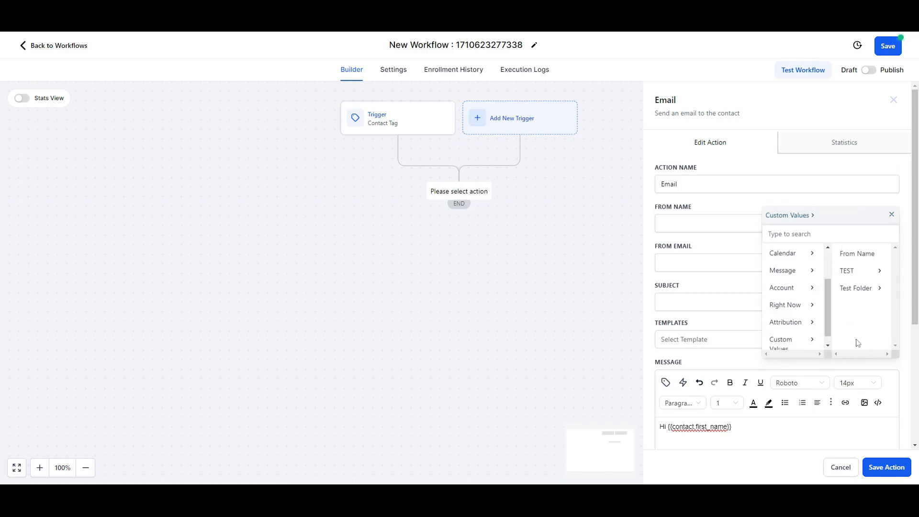
{"action": "left_click", "coordinate": [867, 261]}
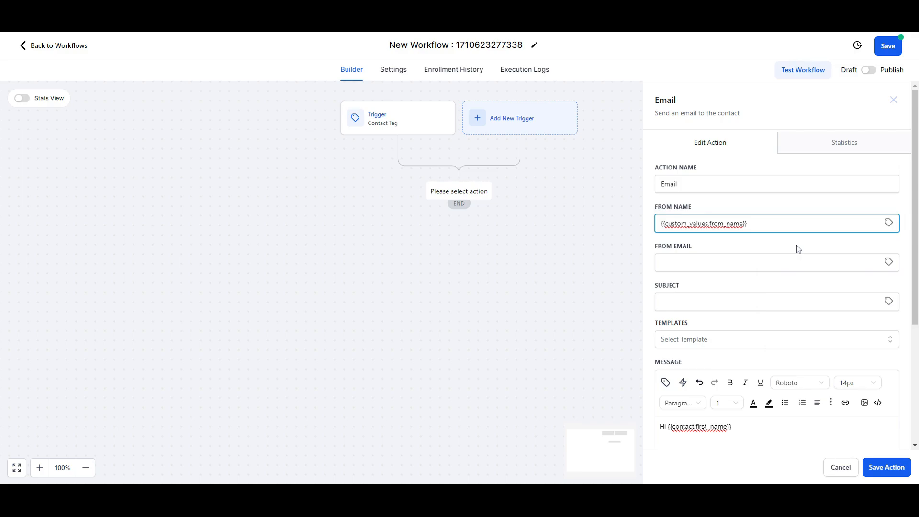